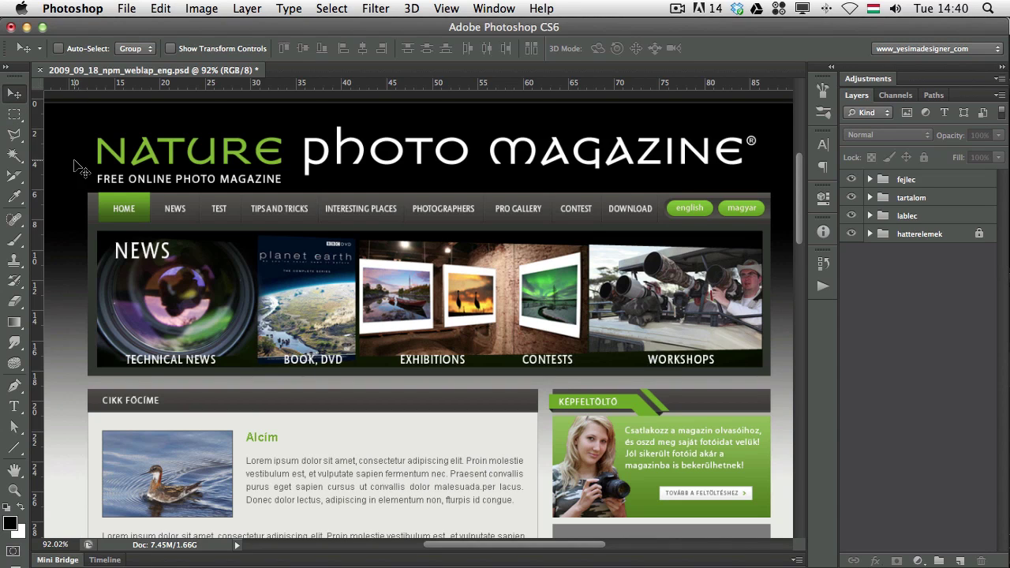
# Select the tartalom group from the Move tool's right-click list of layers under the pointer.
pyautogui.rightClick(72, 231)
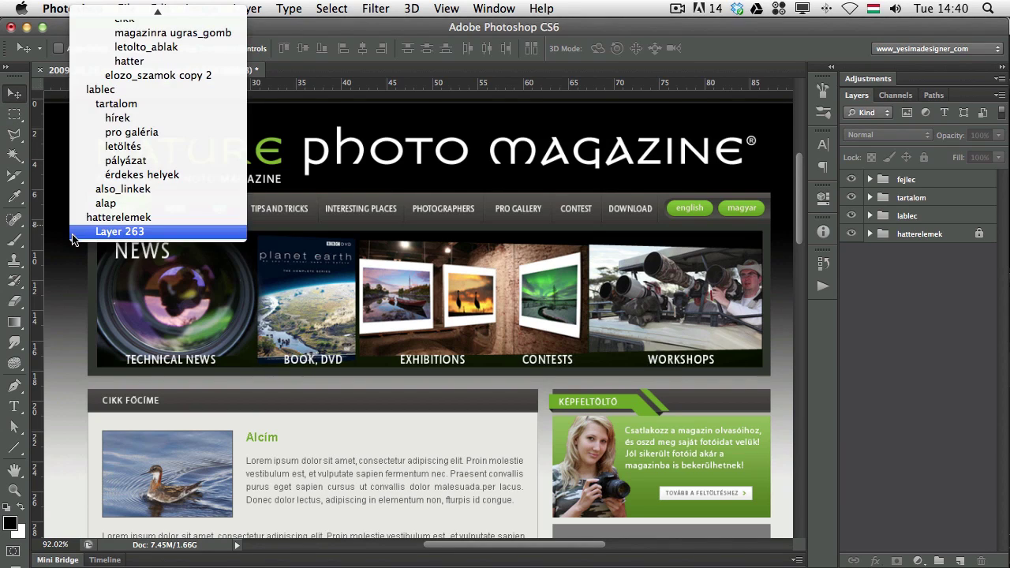
pyautogui.click(58, 360)
pyautogui.rightClick(66, 386)
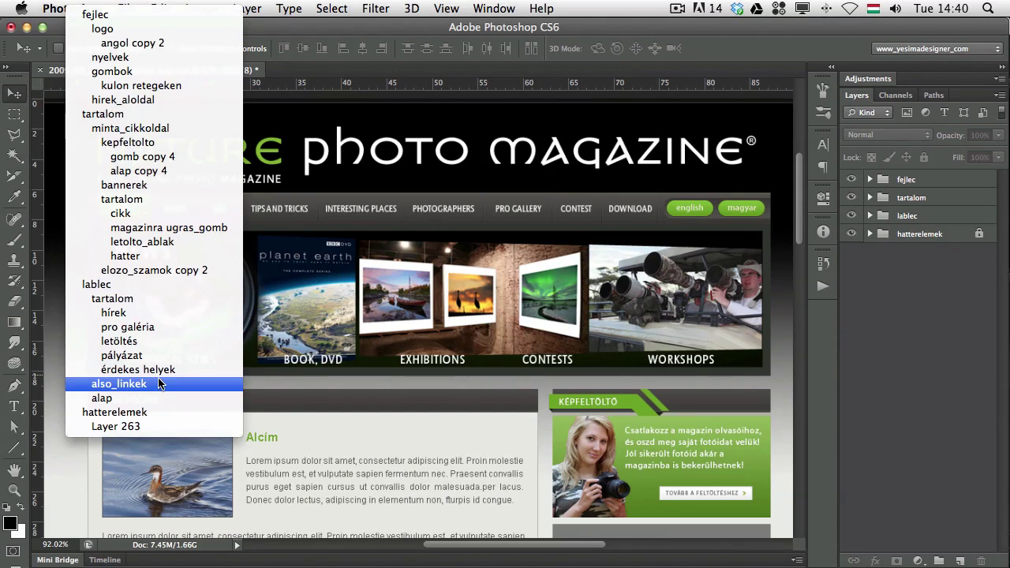
pyautogui.click(112, 299)
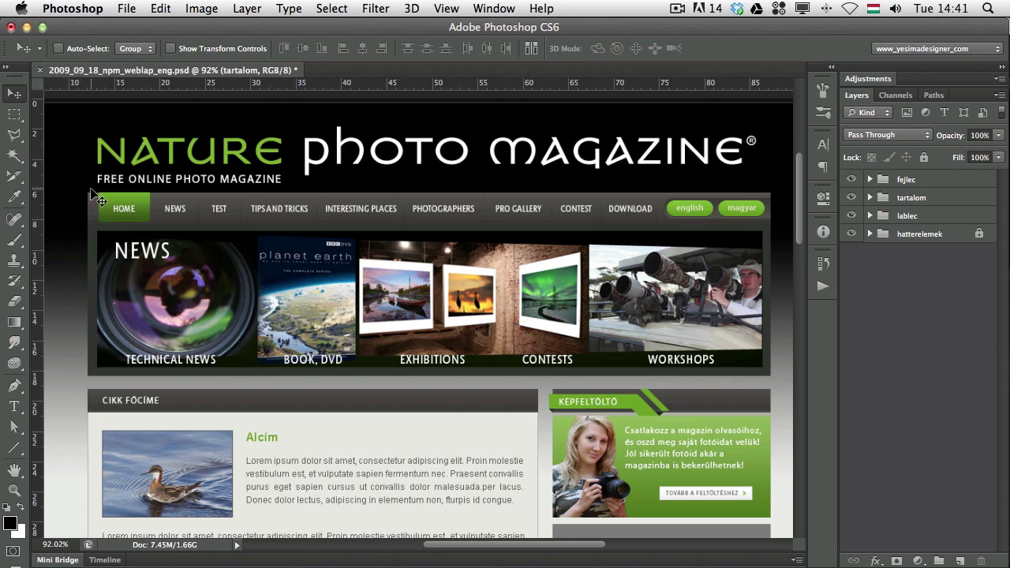
# Hide tartalom, set Auto-Select to Layer, and click the NATURE logo to activate angol copy.
pyautogui.click(850, 197)
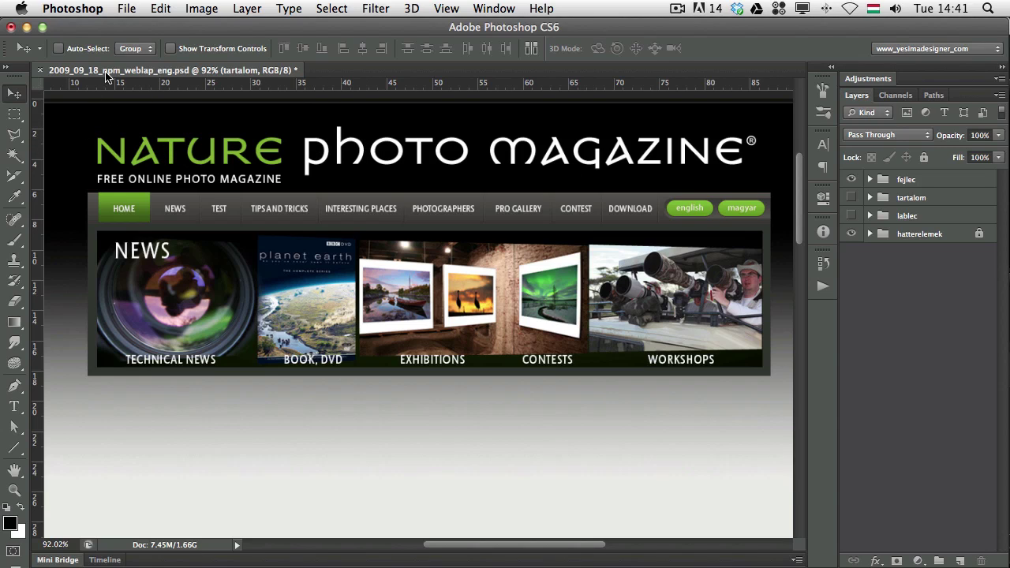
pyautogui.click(143, 48)
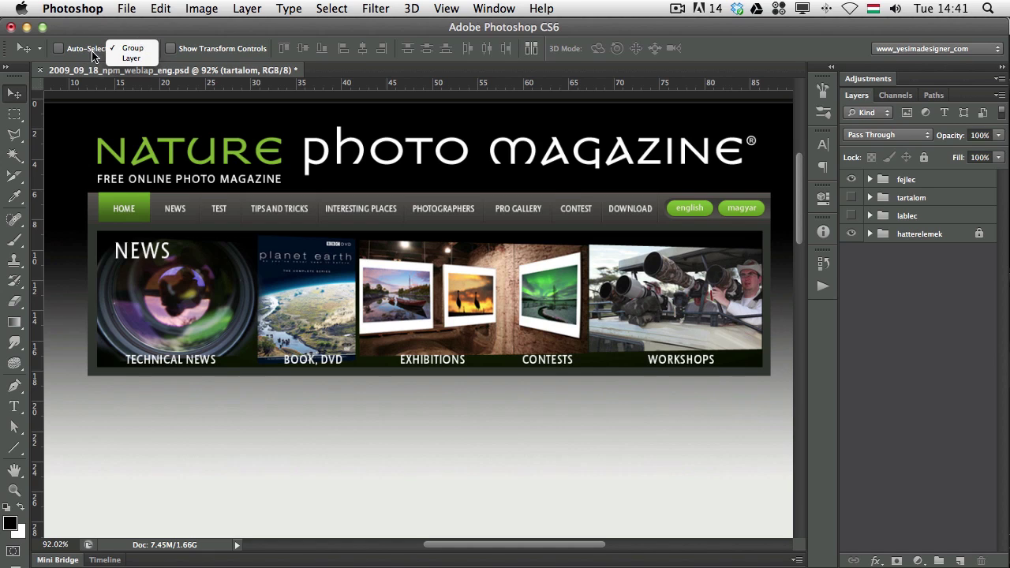
pyautogui.click(134, 57)
pyautogui.click(143, 50)
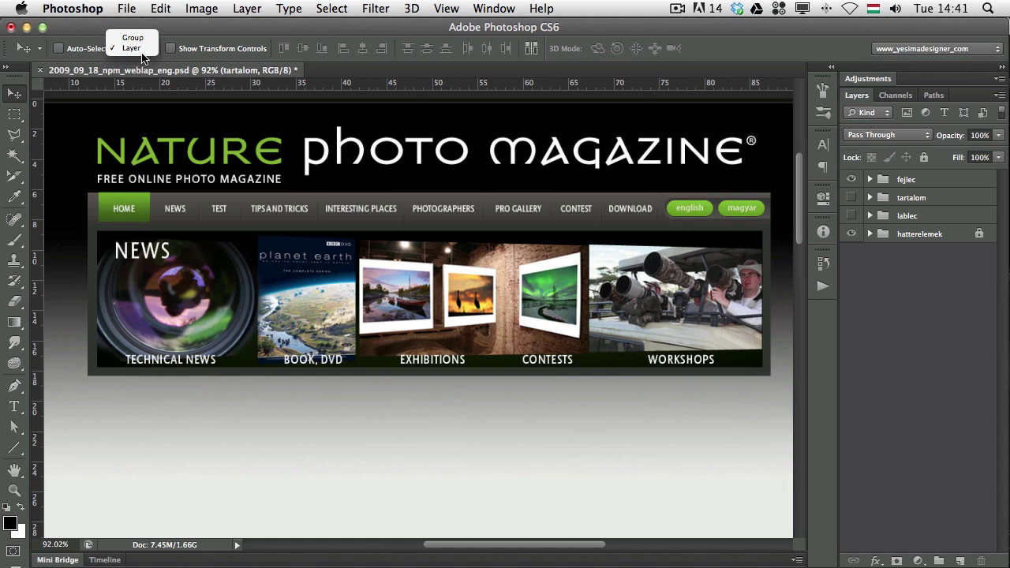
pyautogui.click(136, 48)
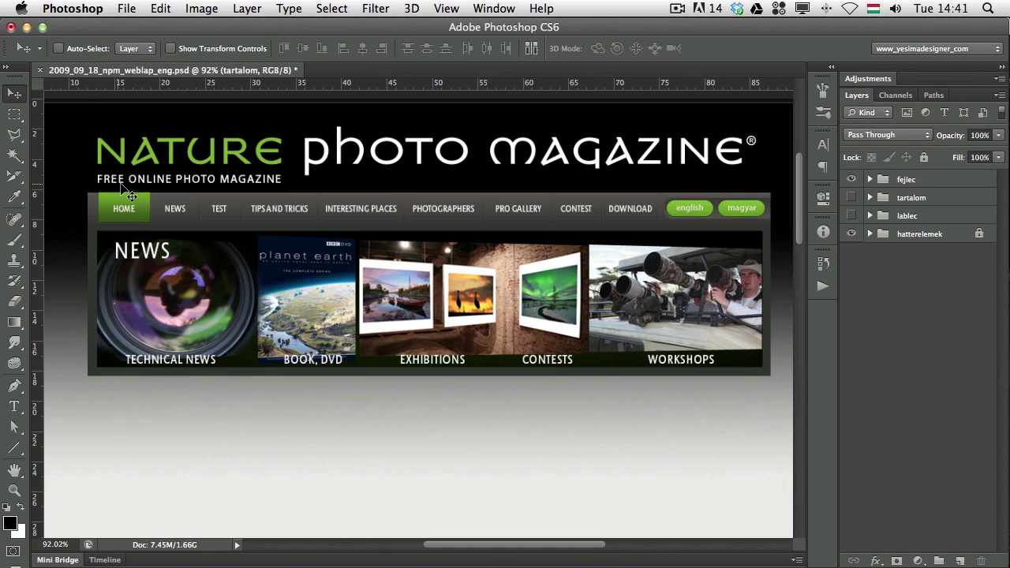
pyautogui.click(174, 152)
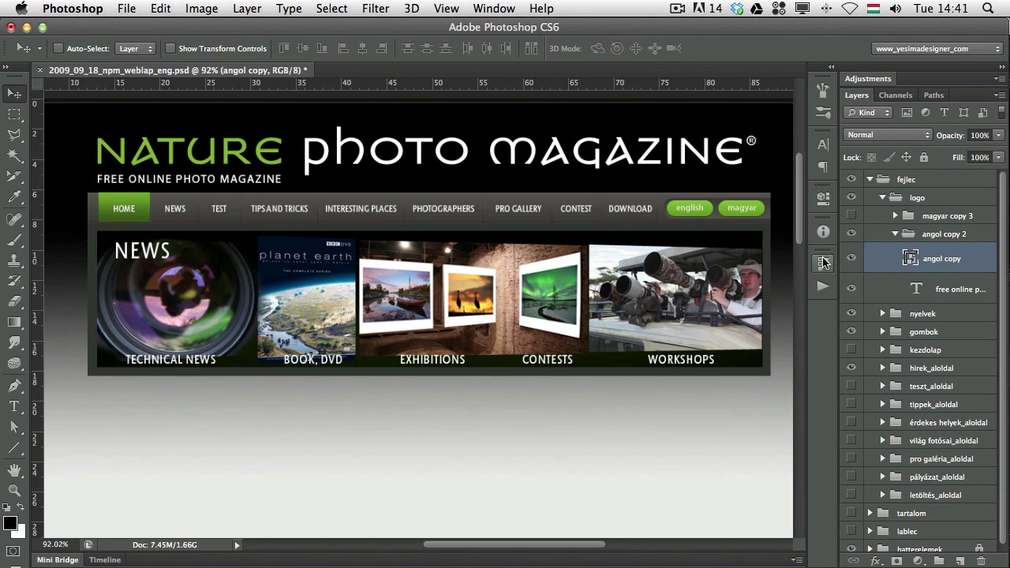
# Toggle the NATURE logo and the FREE ONLINE PHOTO MAGAZINE tagline off and back on.
pyautogui.click(850, 258)
pyautogui.click(850, 259)
pyautogui.keyDown('super'); pyautogui.click(237, 190); pyautogui.keyUp('super')
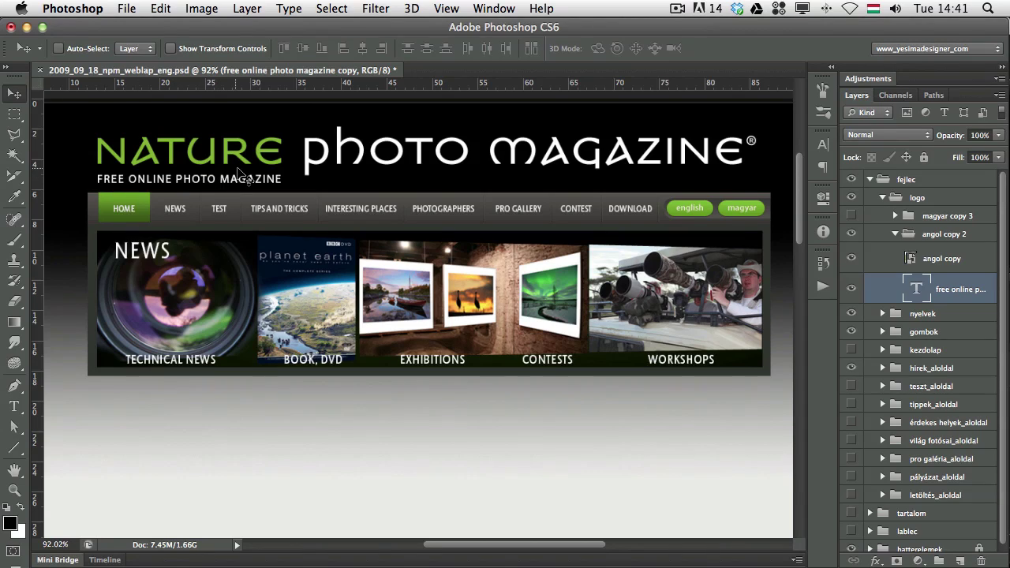
pyautogui.click(849, 288)
pyautogui.click(850, 289)
# Select a gallery image layer in hirek_aloldal and toggle its visibility off and on.
pyautogui.keyDown('super'); pyautogui.click(456, 286); pyautogui.keyUp('super')
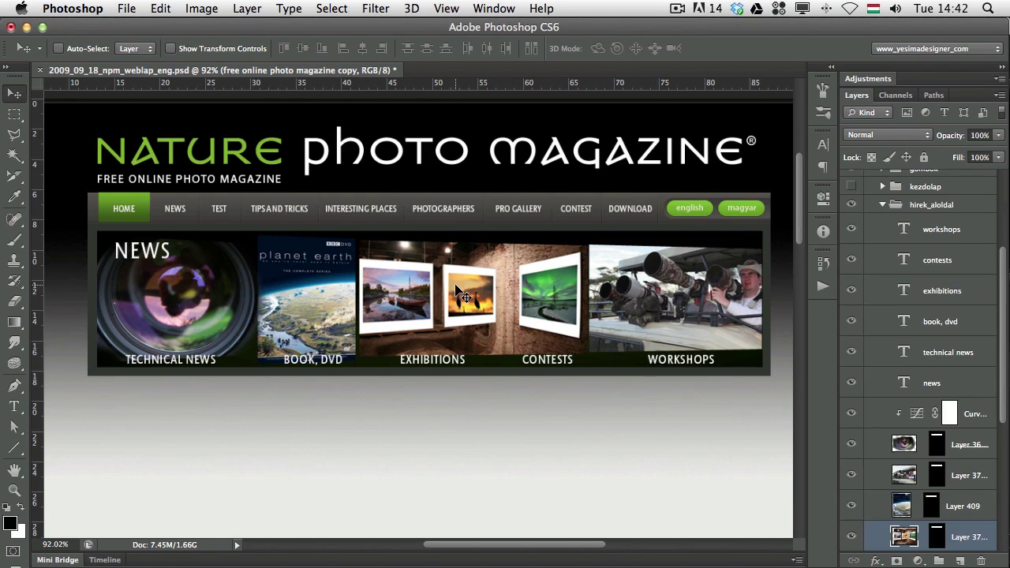
pyautogui.click(851, 536)
pyautogui.click(851, 537)
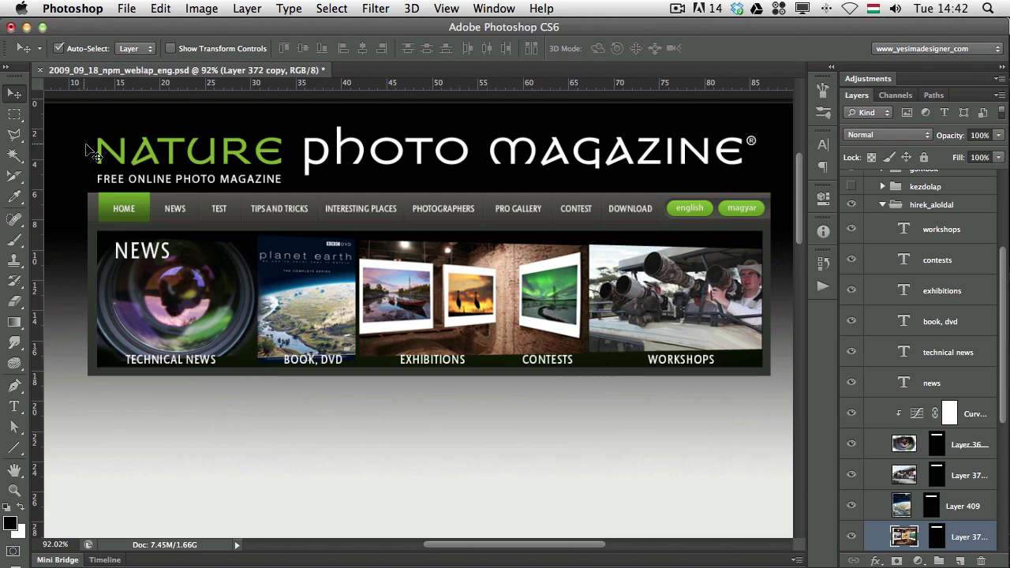
# Auto-select the lens, planet earth, EXHIBITIONS and WORKSHOPS banner image layers by clicking them.
pyautogui.click(184, 249)
pyautogui.click(667, 276)
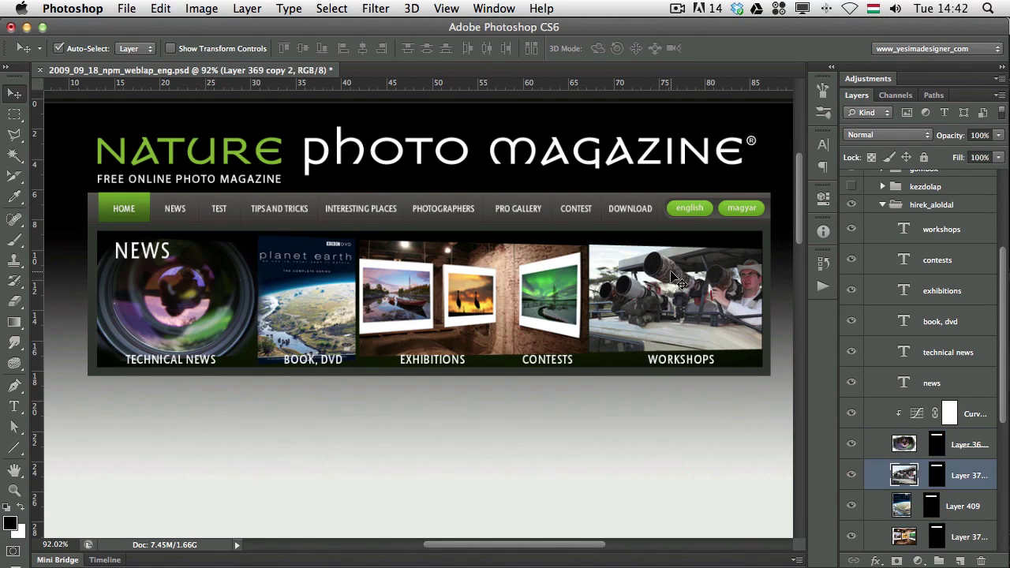
pyautogui.click(485, 283)
pyautogui.click(281, 277)
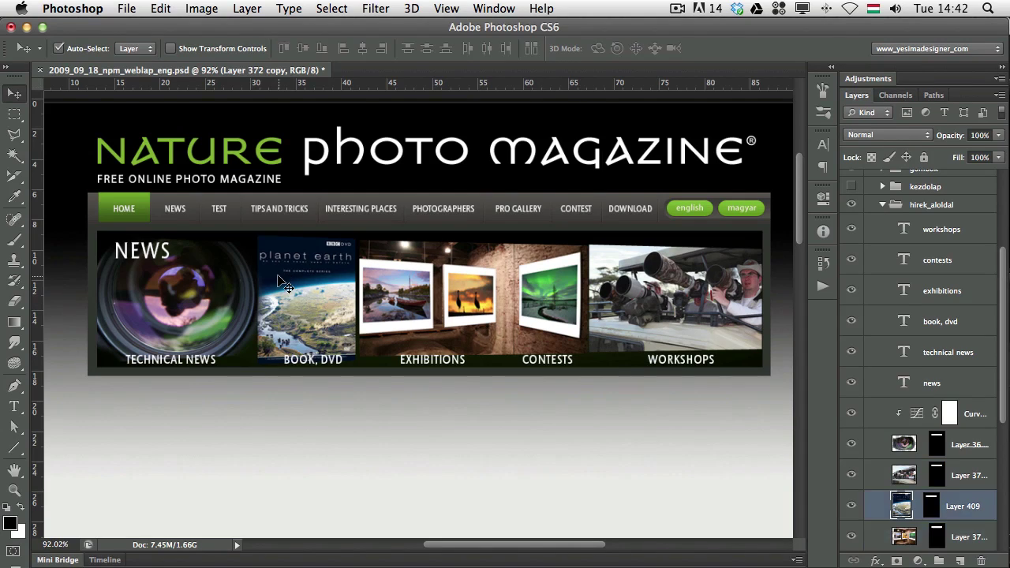
pyautogui.click(187, 290)
pyautogui.click(291, 285)
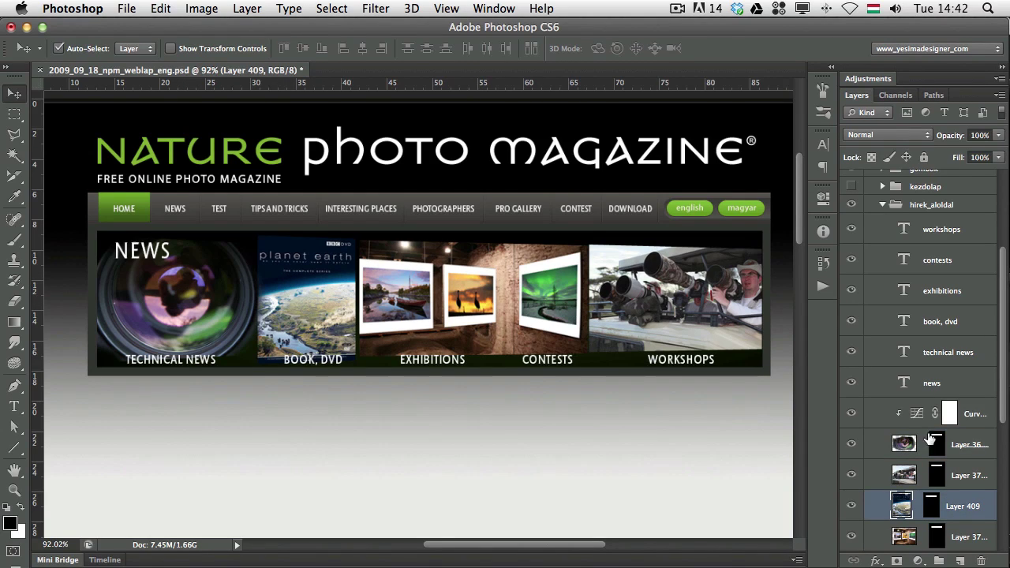
pyautogui.scroll(-2, 999, 372)
pyautogui.click(635, 312)
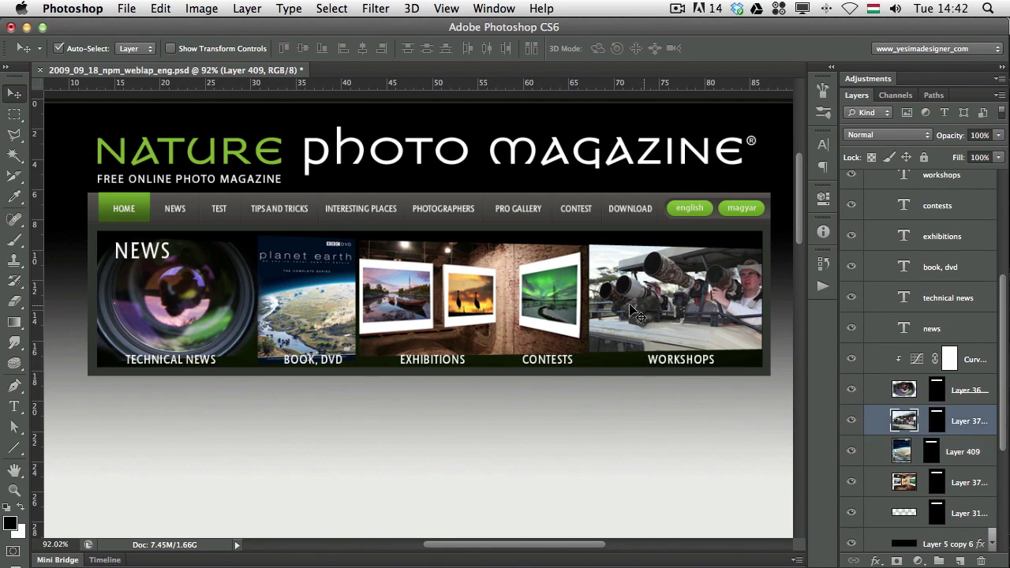
pyautogui.click(545, 300)
pyautogui.click(318, 295)
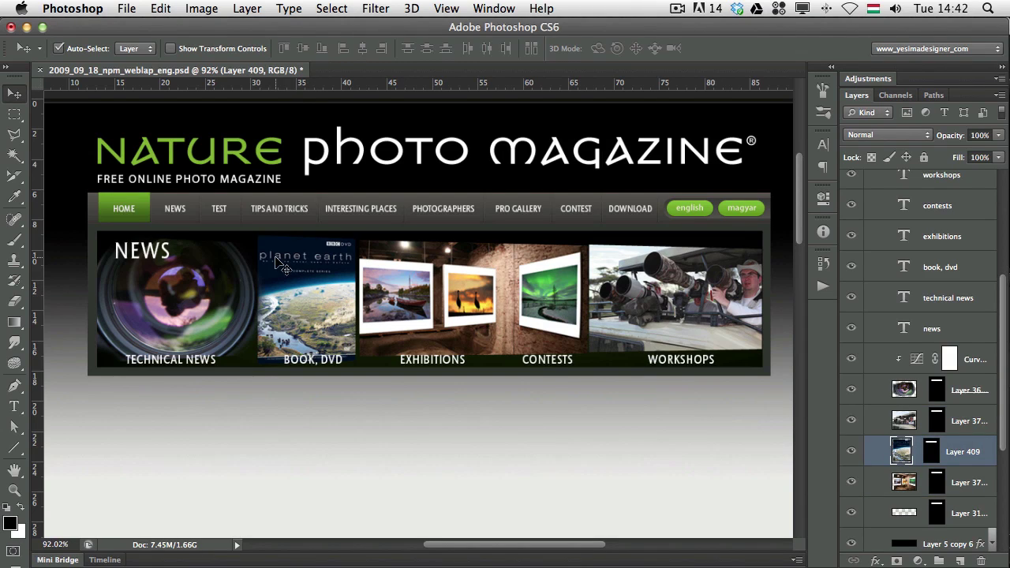
pyautogui.click(204, 259)
pyautogui.click(329, 281)
pyautogui.click(462, 289)
pyautogui.click(633, 283)
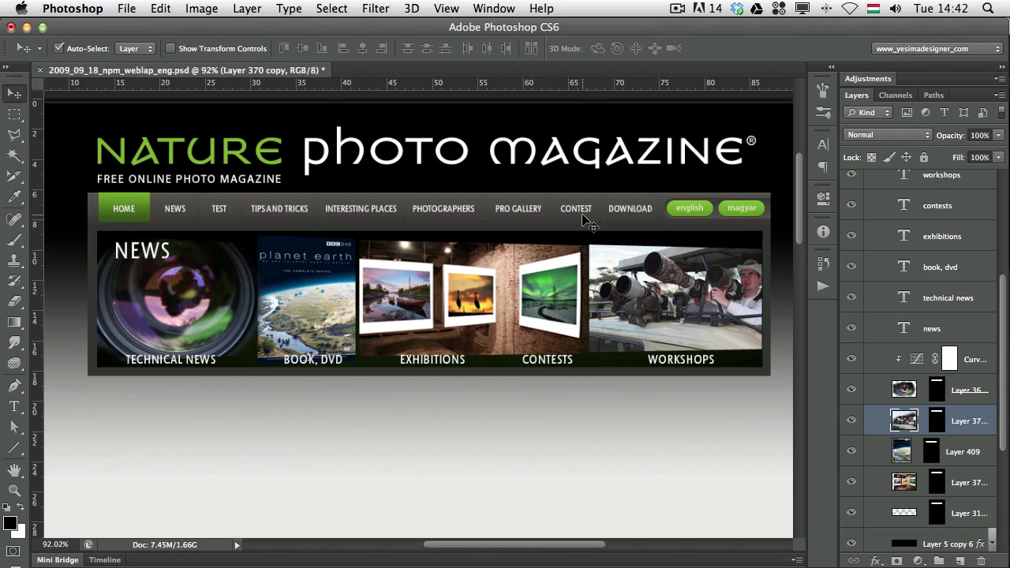
# Set Auto-Select to Group and click the canvas to select the fejlec header group.
pyautogui.click(132, 48)
pyautogui.click(136, 36)
pyautogui.click(245, 290)
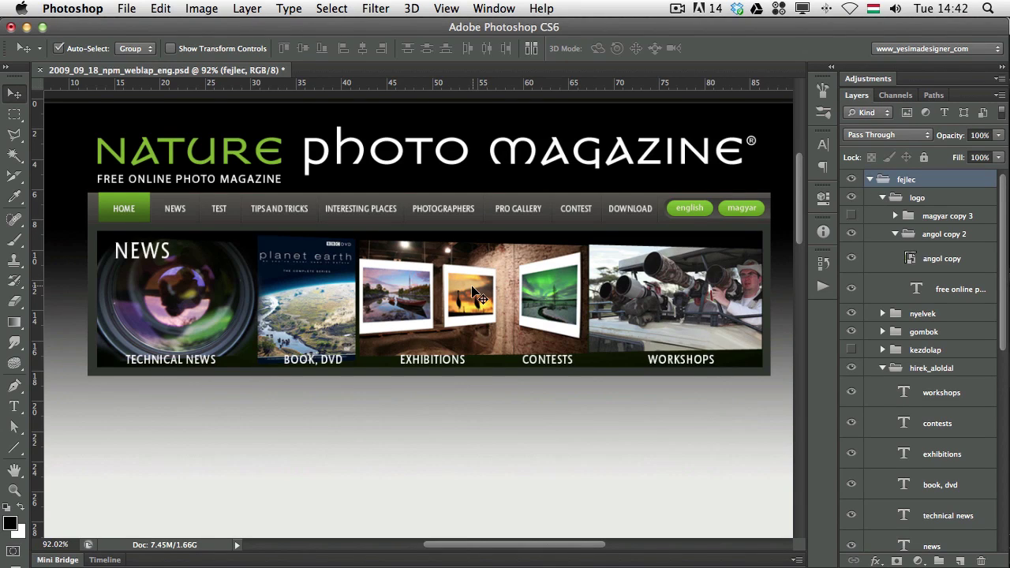
pyautogui.click(136, 51)
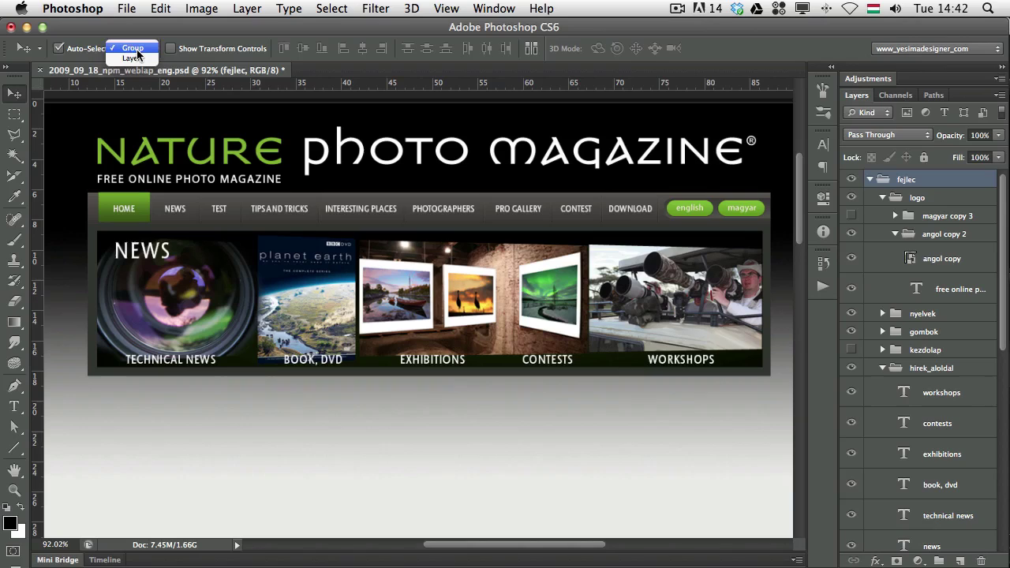
# Switch the Auto-Select target from Group back to Layer.
pyautogui.click(129, 62)
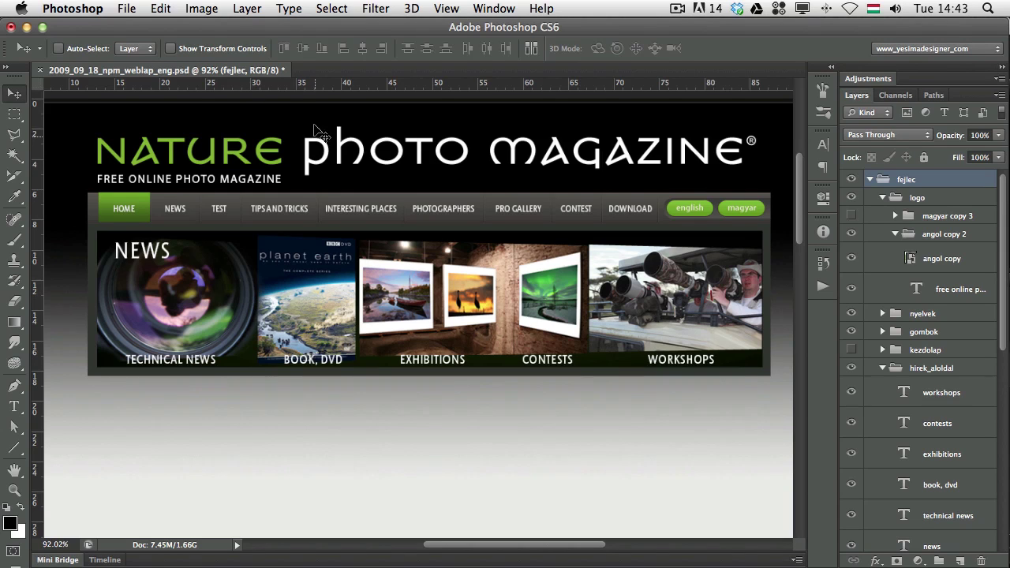
# Check the Layer menu for the Hide Layers command and its F3 shortcut.
pyautogui.click(247, 10)
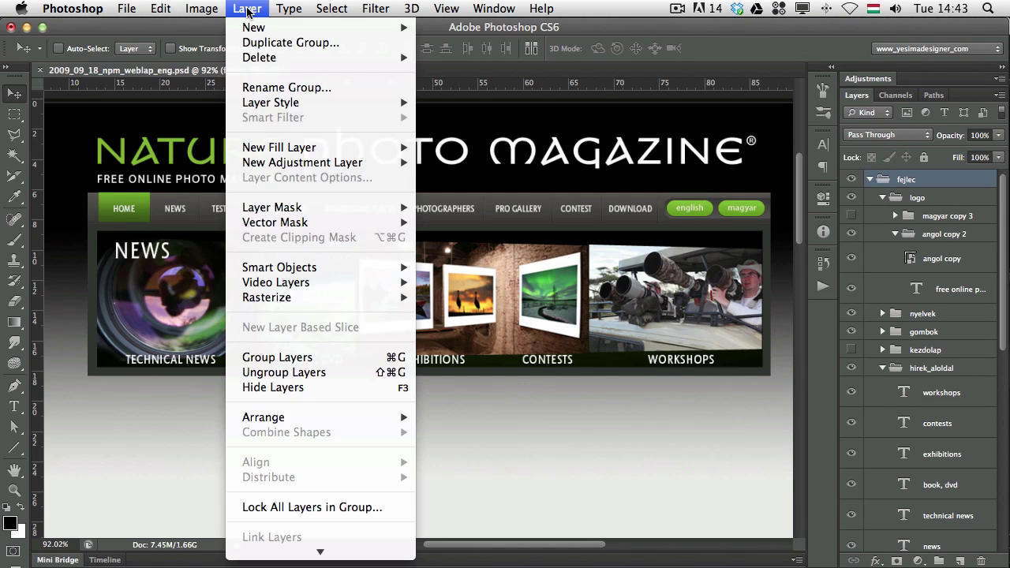
pyautogui.click(246, 9)
pyautogui.click(248, 10)
pyautogui.moveTo(150, 6)
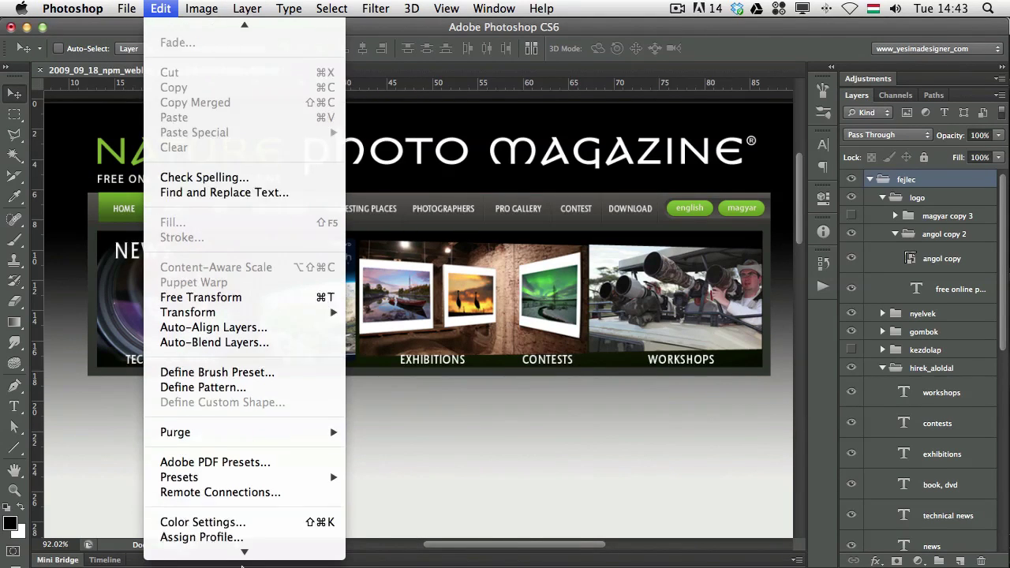
# Confirm Hide Layers is bound to F3 under Application Menus > Layer, then accept with OK.
pyautogui.click(237, 536)
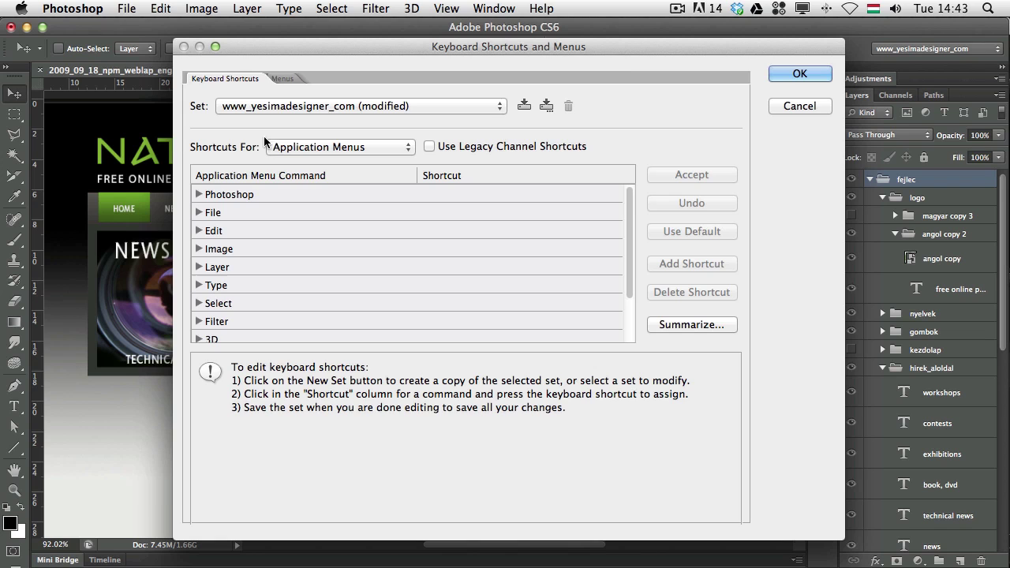
pyautogui.click(332, 147)
pyautogui.click(218, 238)
pyautogui.click(198, 267)
pyautogui.moveTo(631, 194); pyautogui.dragTo(605, 305)
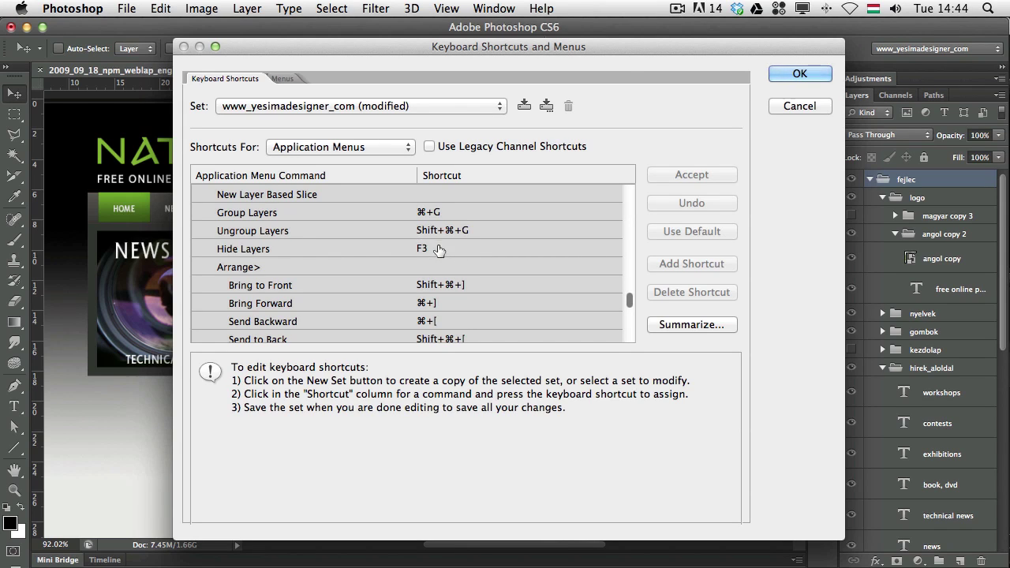
pyautogui.click(803, 108)
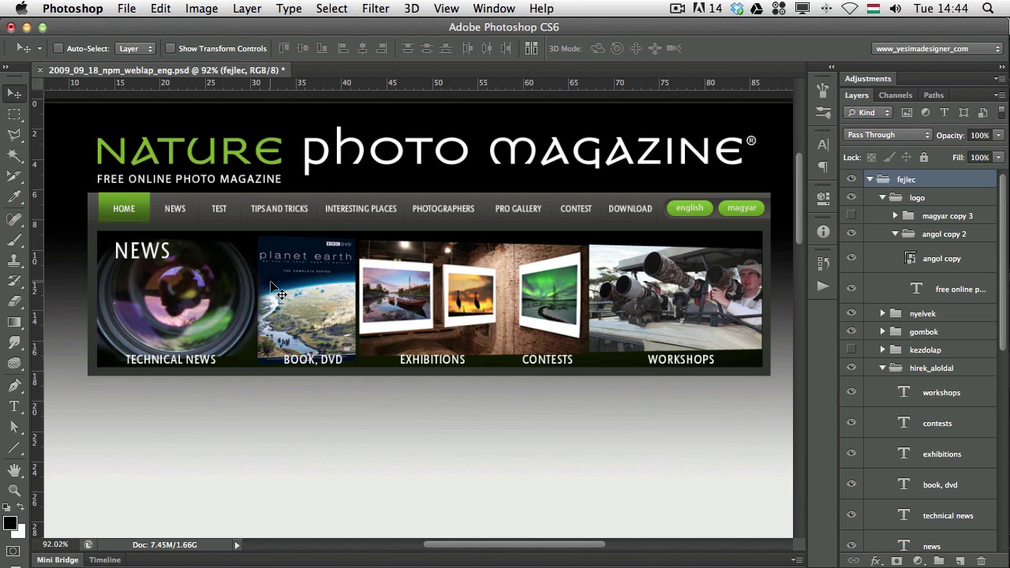
pyautogui.click(410, 263)
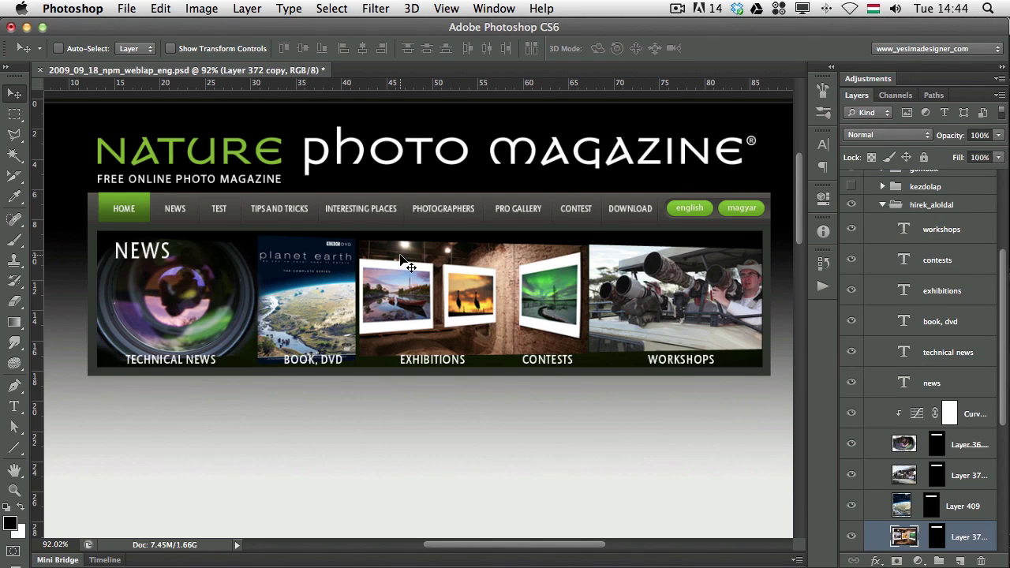
pyautogui.press('super+comma')
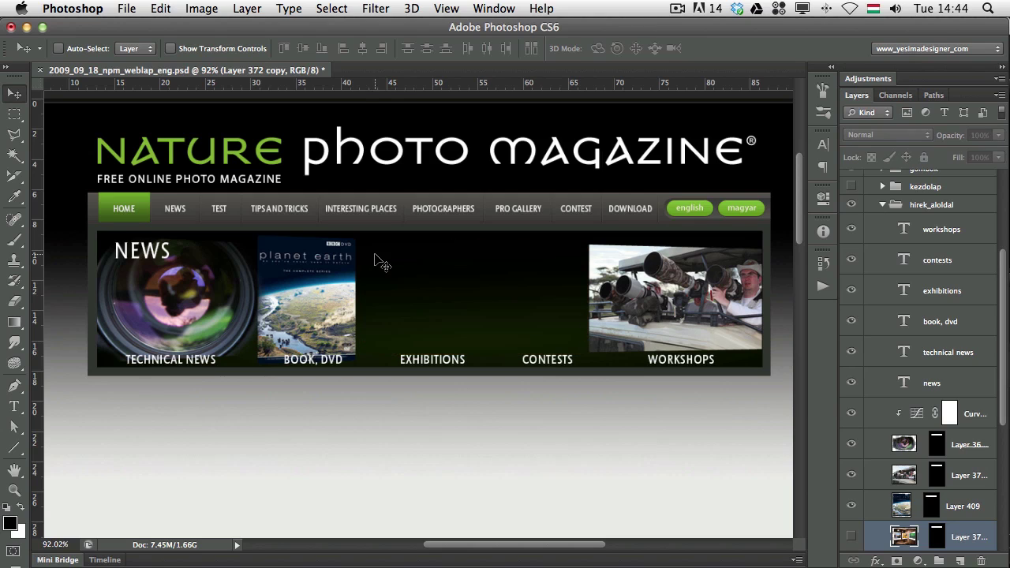
pyautogui.press('super+comma')
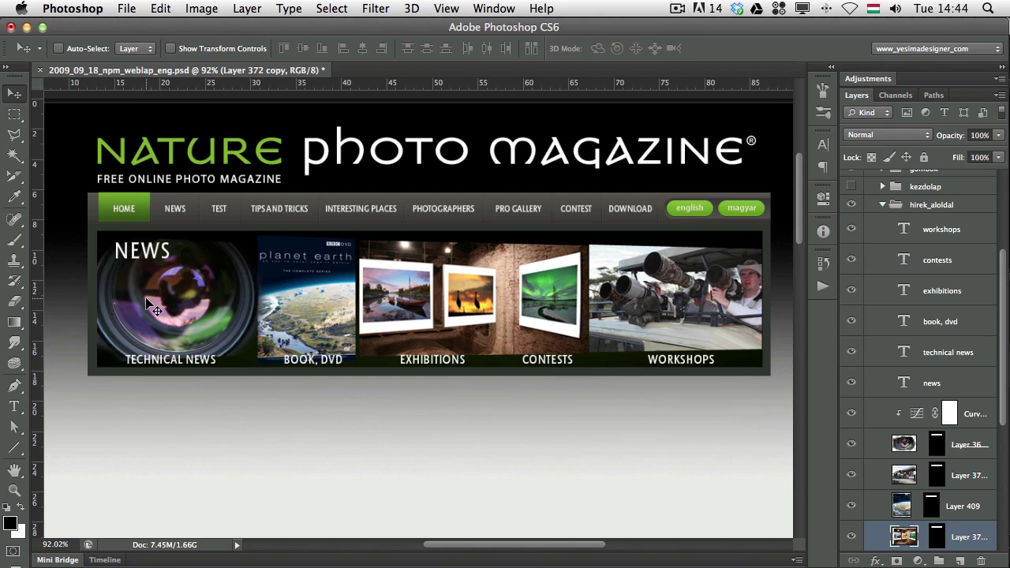
pyautogui.keyDown('super'); pyautogui.click(180, 293); pyautogui.keyUp('super')
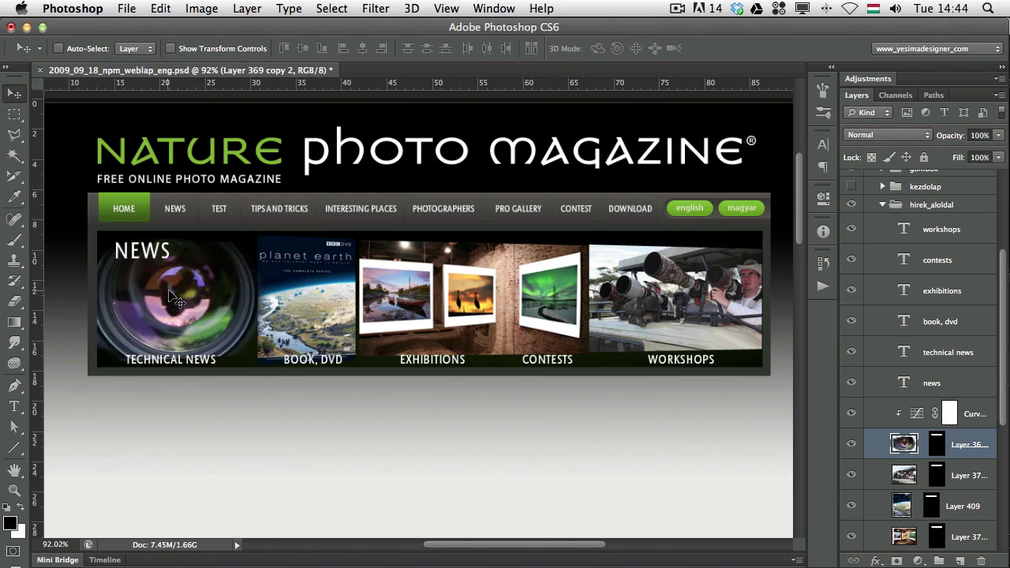
pyautogui.hotkey('shift', 'alt', 'm')
pyautogui.hotkey('shift', 'alt', 'n')
pyautogui.keyDown('super'); pyautogui.click(173, 150); pyautogui.keyUp('super')
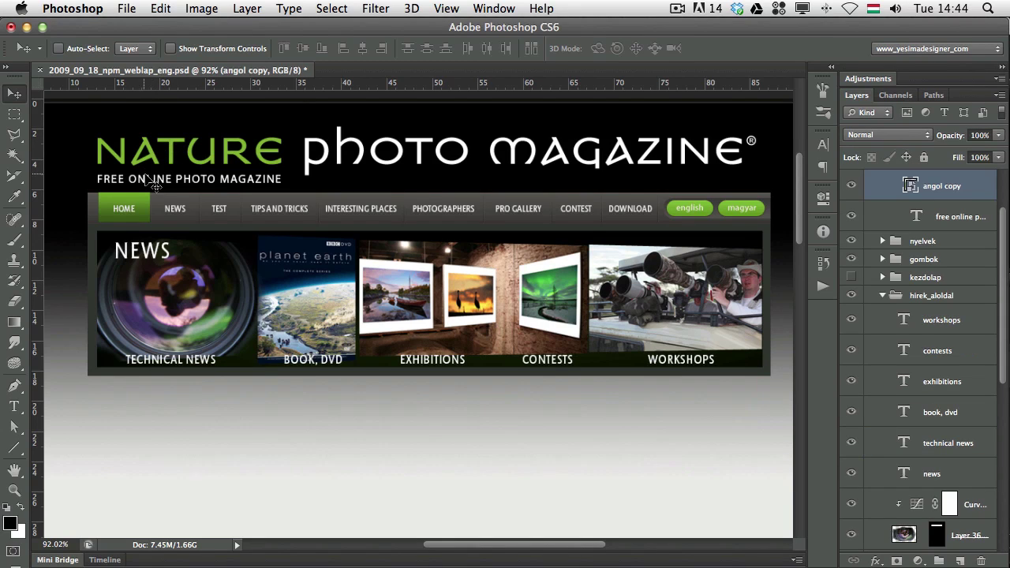
pyautogui.press('super+comma')
pyautogui.press('super+comma')
pyautogui.keyDown('super'); pyautogui.click(230, 188); pyautogui.keyUp('super')
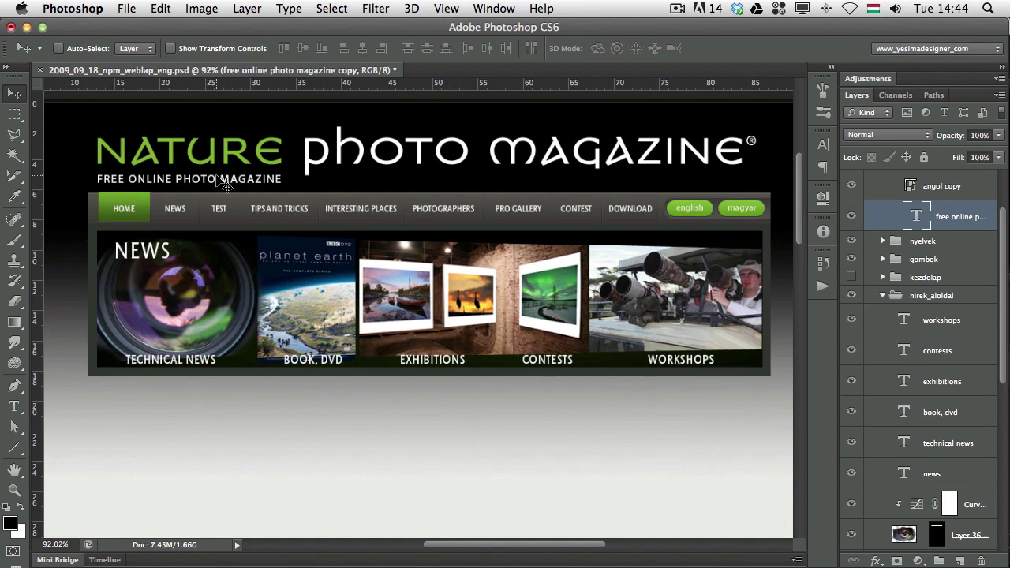
pyautogui.press('super+comma')
pyautogui.press('super+comma')
# Marquee-select the nav bar layers, then hide and reshow them with F3.
pyautogui.moveTo(71, 196); pyautogui.dragTo(675, 218)
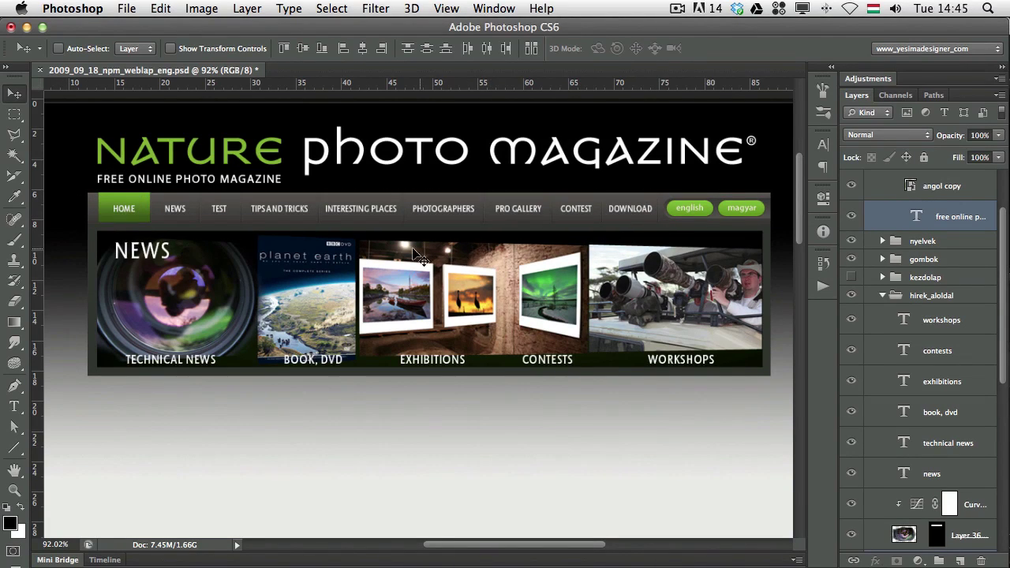
pyautogui.press('super+comma')
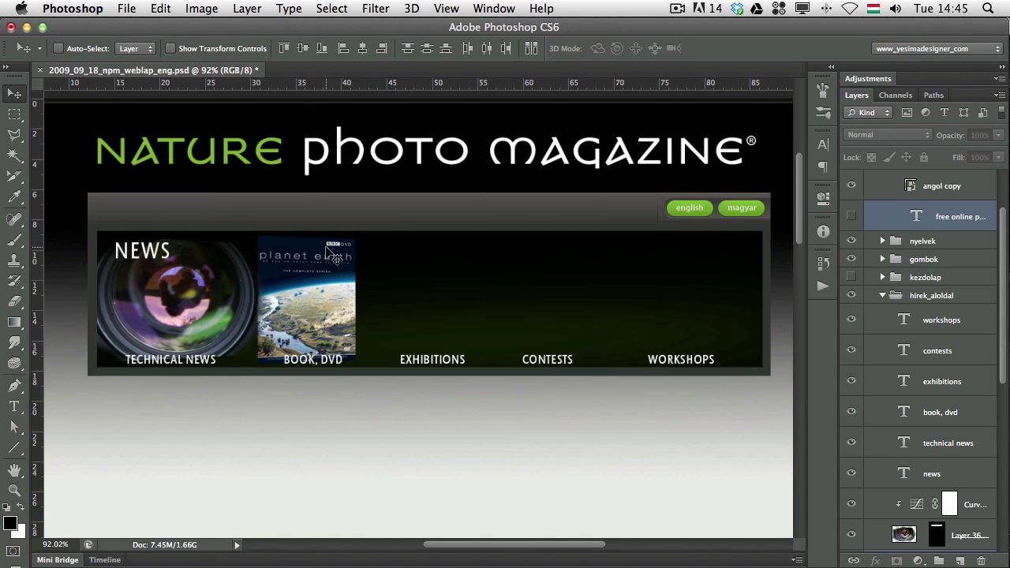
pyautogui.press('super+comma')
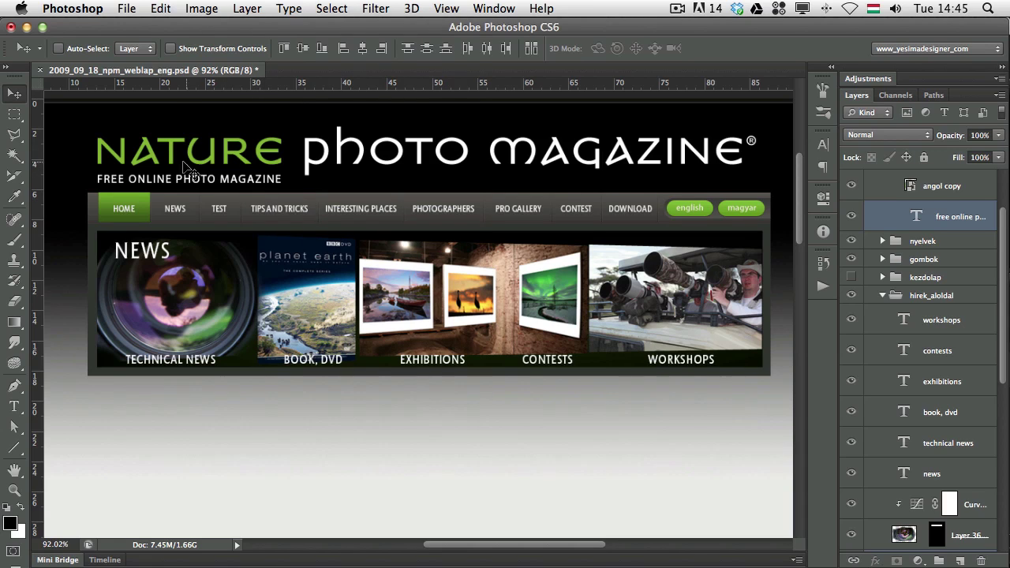
# Deselect all layers, then marquee-select the nav menu layers around HOME and NEWS.
pyautogui.click(334, 9)
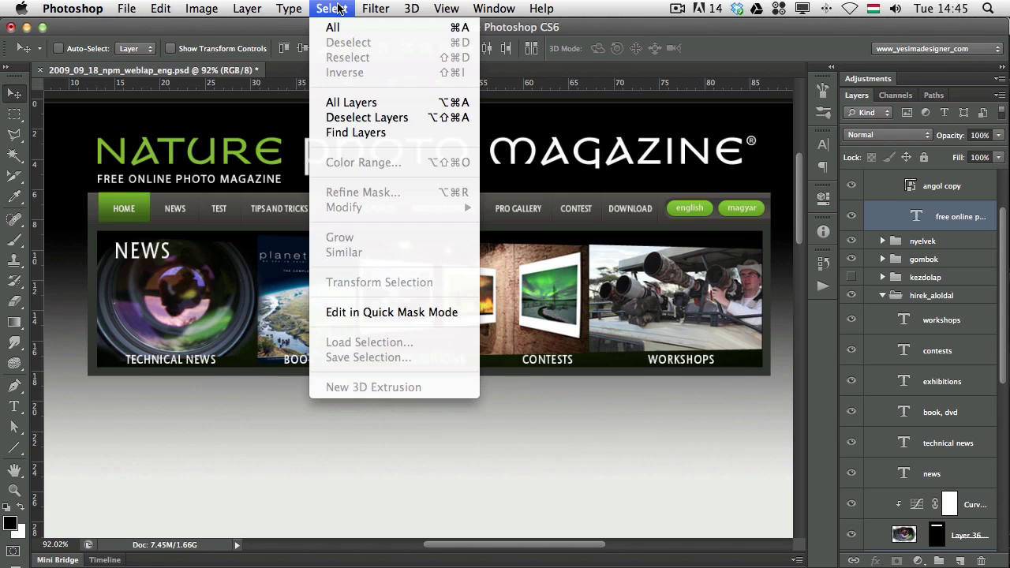
pyautogui.click(375, 117)
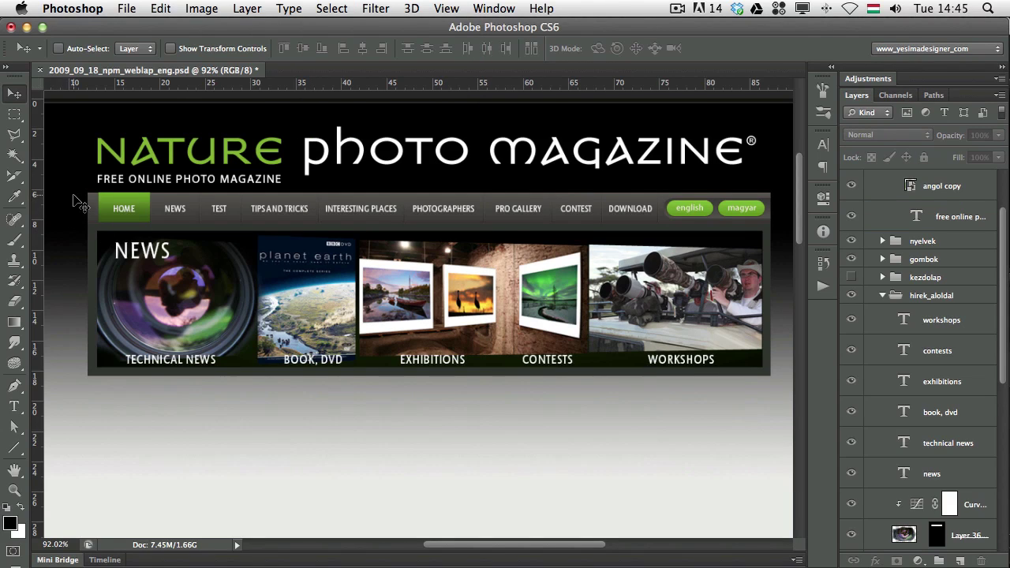
pyautogui.moveTo(68, 196); pyautogui.dragTo(658, 228)
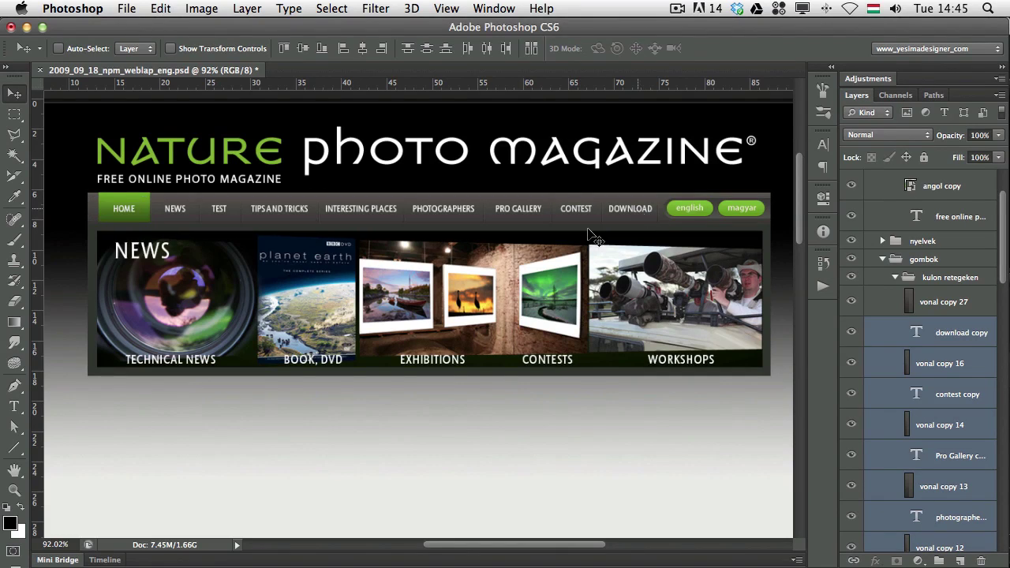
# Toggle the selected nav button layers off and on with F3, leaving them hidden.
pyautogui.press('super+comma')
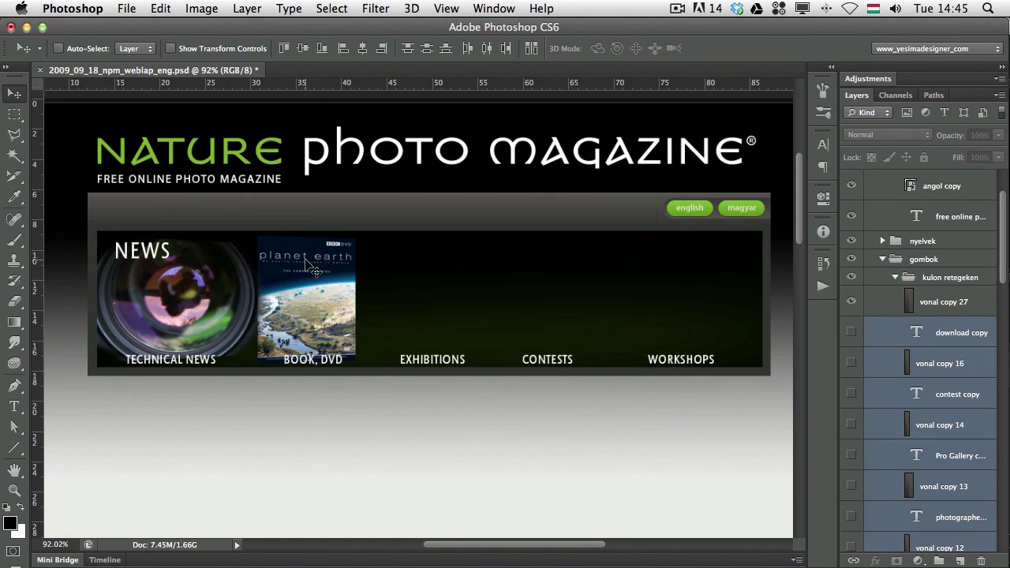
pyautogui.press('super+comma')
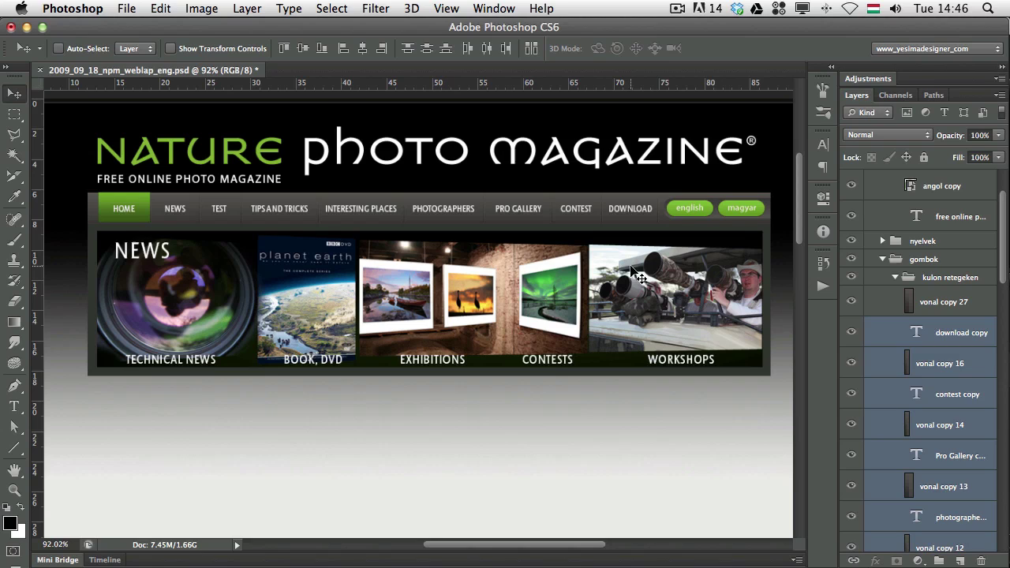
pyautogui.press('super+comma')
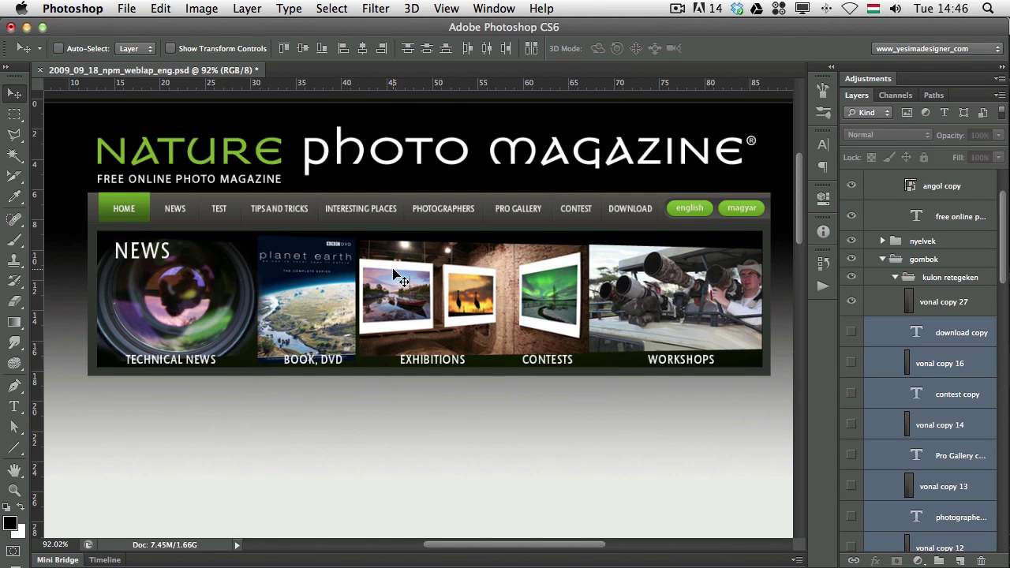
pyautogui.press('super+comma')
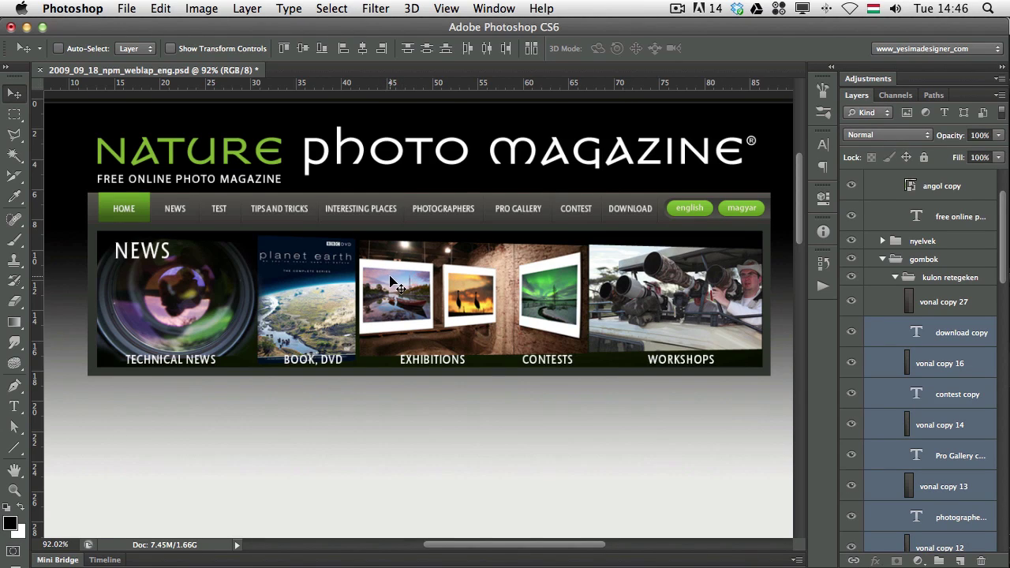
pyautogui.press('super+comma')
# Add the english and magyar buttons to the selection and hide the whole nav bar with F3.
pyautogui.press('super+comma')
pyautogui.moveTo(779, 193); pyautogui.dragTo(665, 221)
pyautogui.press('super+comma')
pyautogui.press('super+comma')
pyautogui.press('super+comma')
pyautogui.press('super+comma')
pyautogui.press('super+comma')
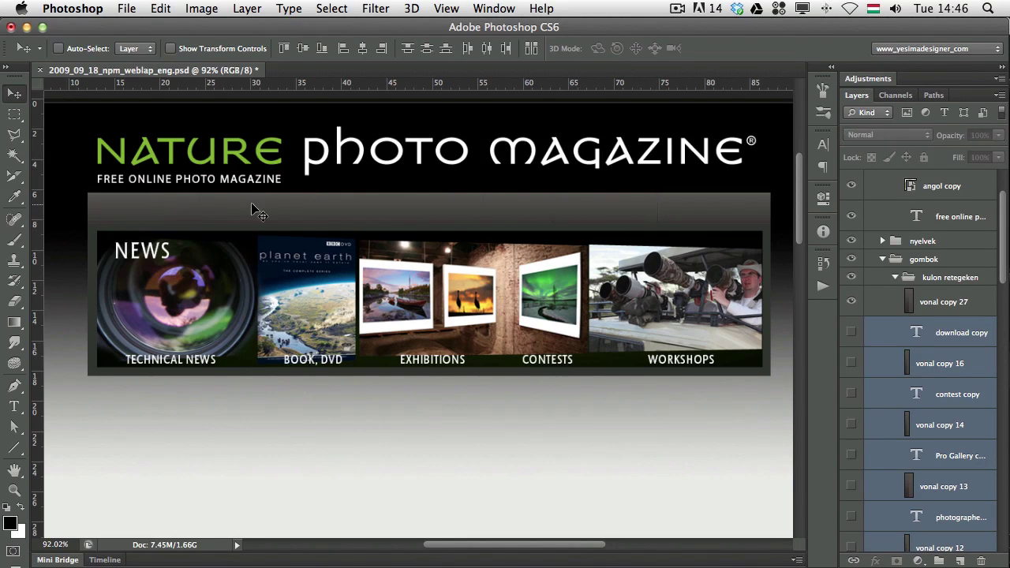
pyautogui.press('super+comma')
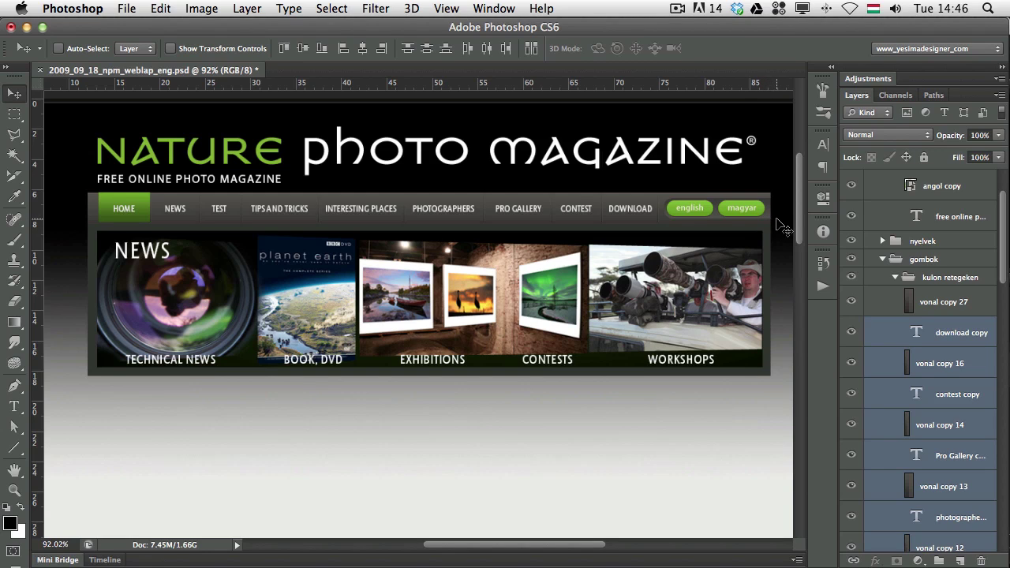
# Hide the selected nav-bar menu items and english/magyar buttons, then show them again.
pyautogui.press('super+comma')
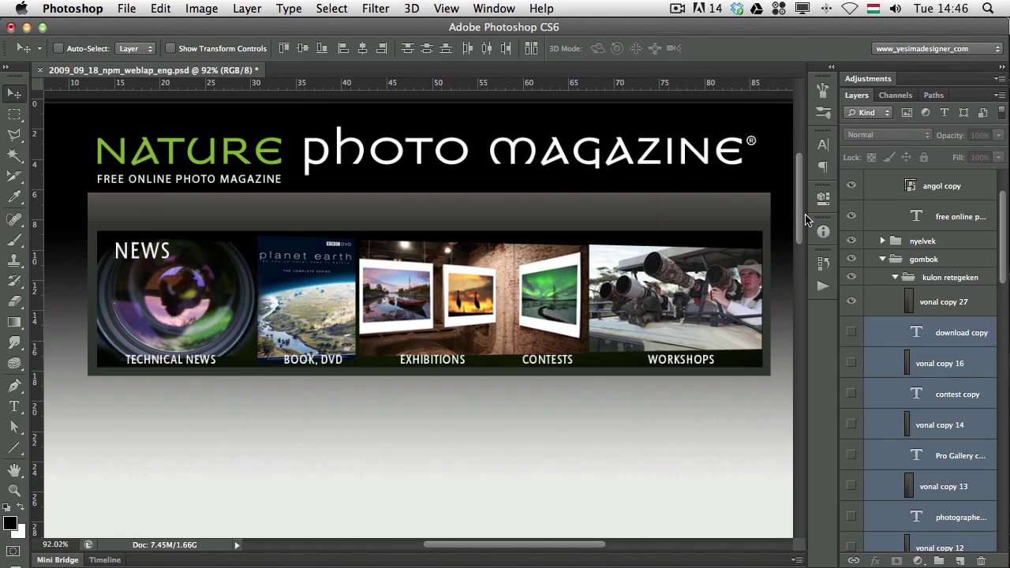
pyautogui.press('super+comma')
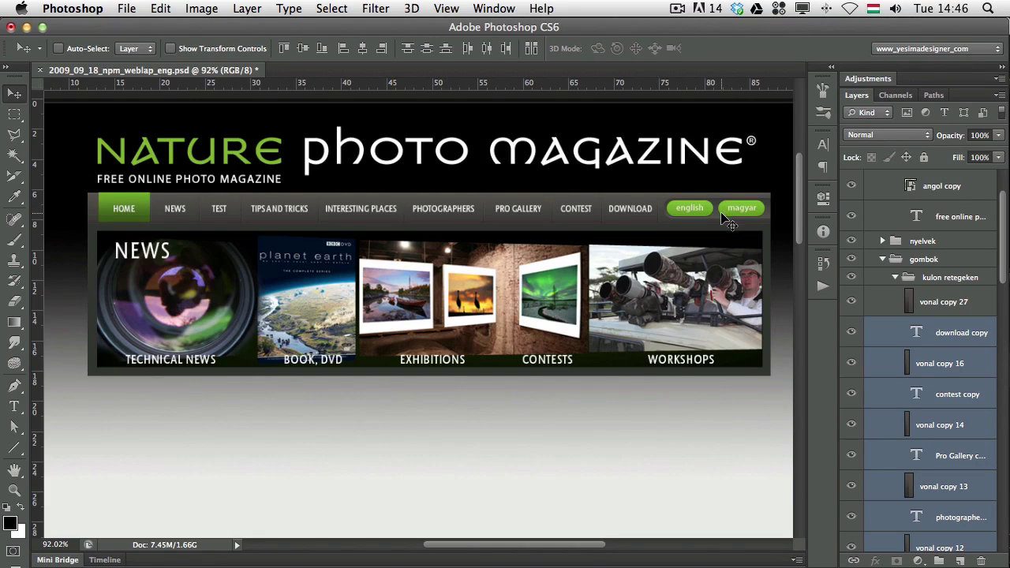